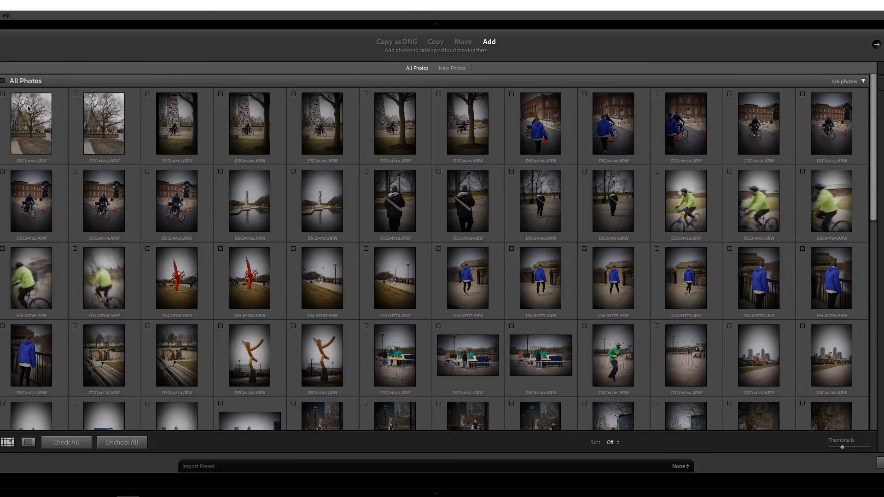
Create a collection named "Indianapolis Midday Street" and add all photos from the previous import to it
double_click(26, 128)
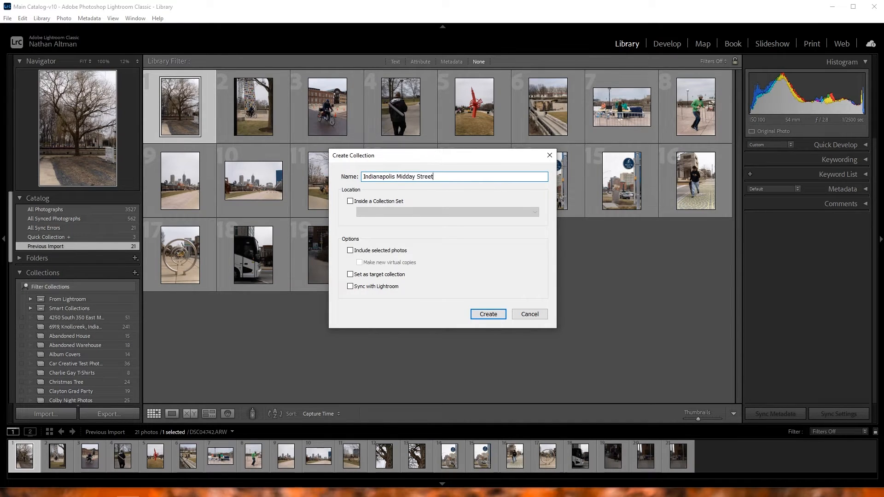
left_click(487, 314)
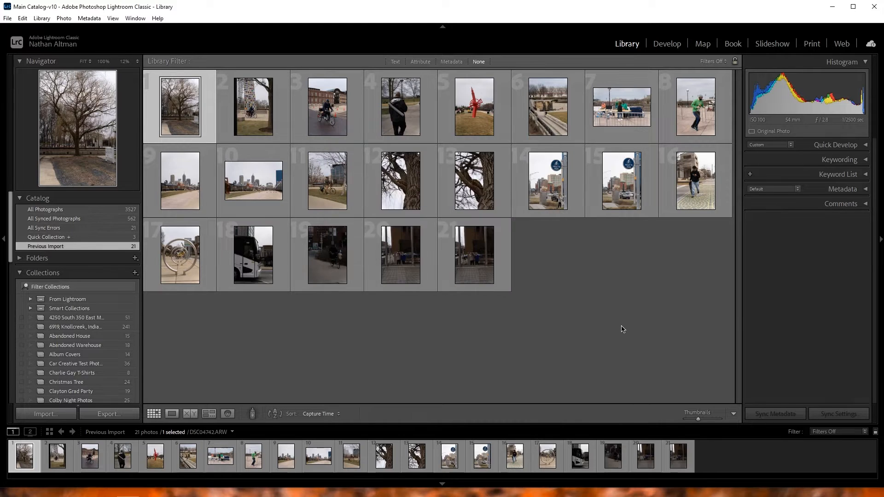
key("ctrl+a")
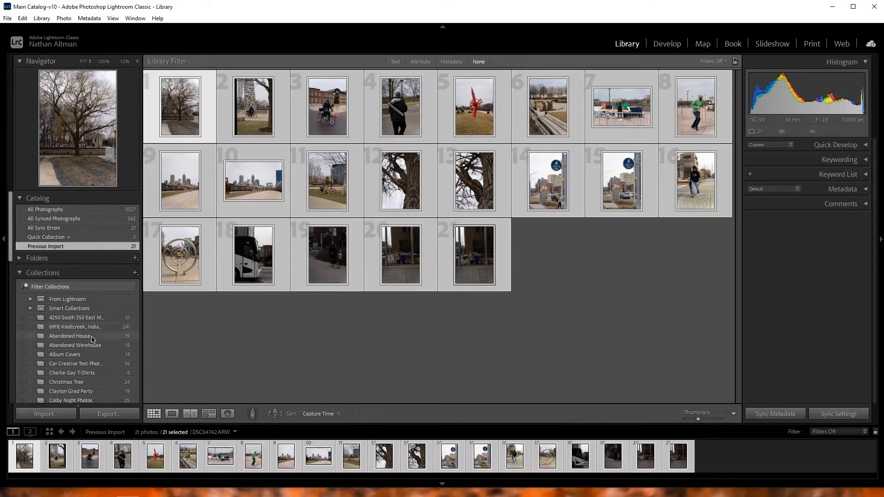
scroll(89, 329, "down", 2)
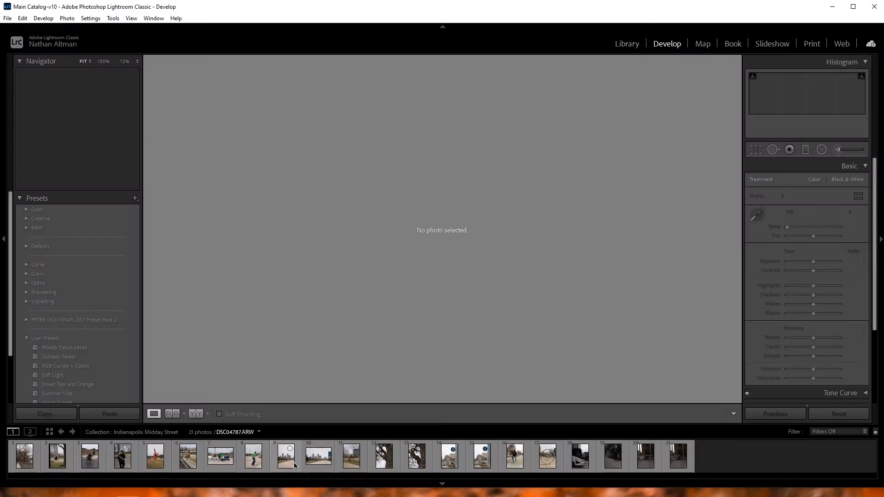
Open the skyline photo DSC04787.ARW for developing, and set its Highlights to -100 and Shadows to +63
left_click(295, 465)
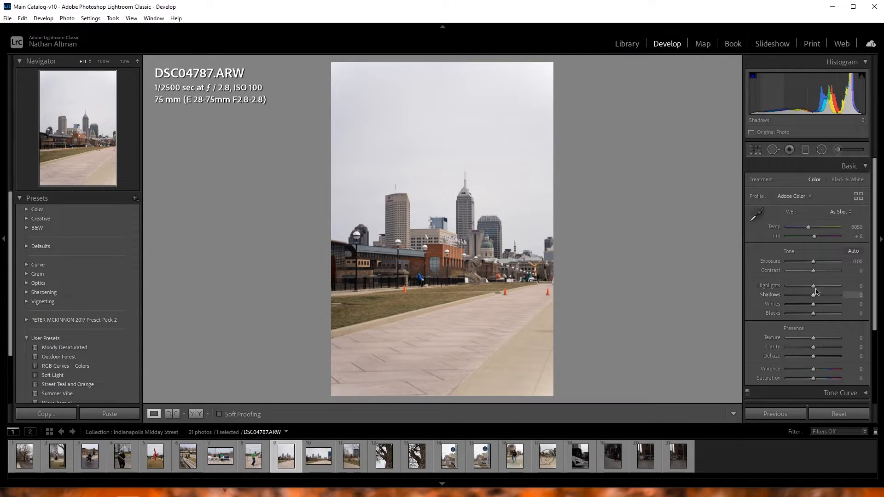
left_click_drag(812, 287, 783, 284)
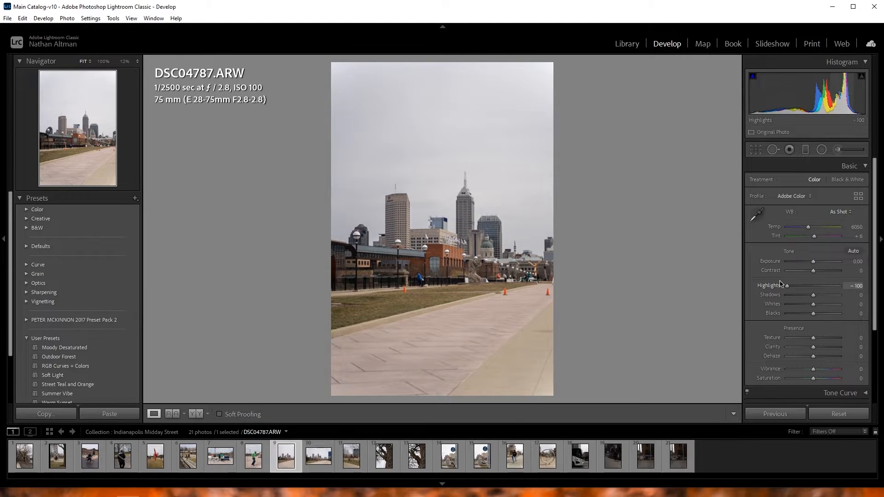
left_click(512, 82)
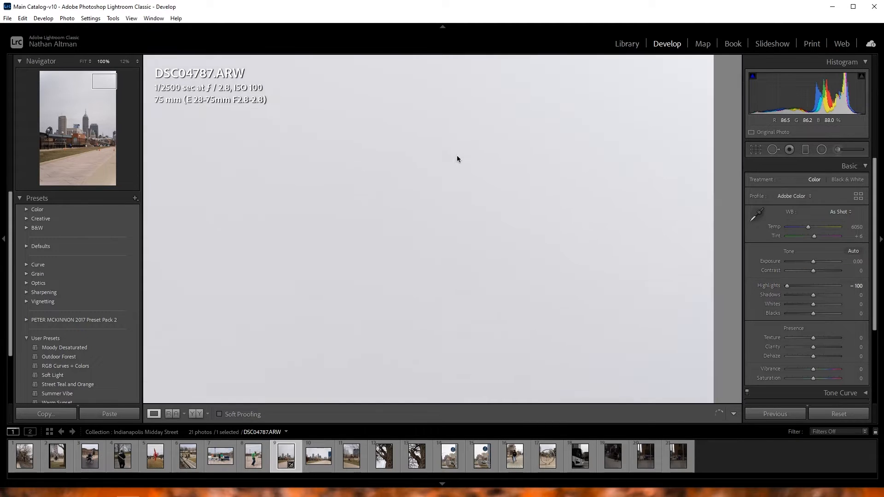
left_click(728, 308)
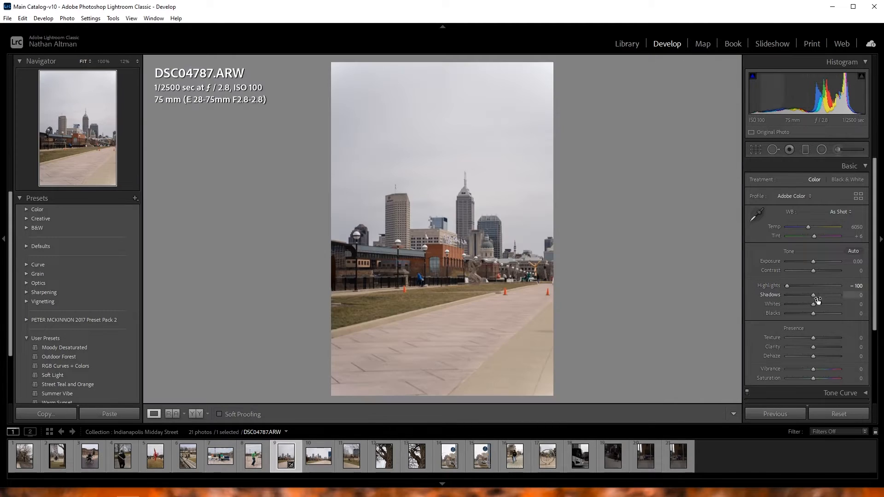
mouse_move(814, 297)
left_mouse_down()
mouse_move(839, 299)
mouse_move(831, 300)
left_mouse_up()
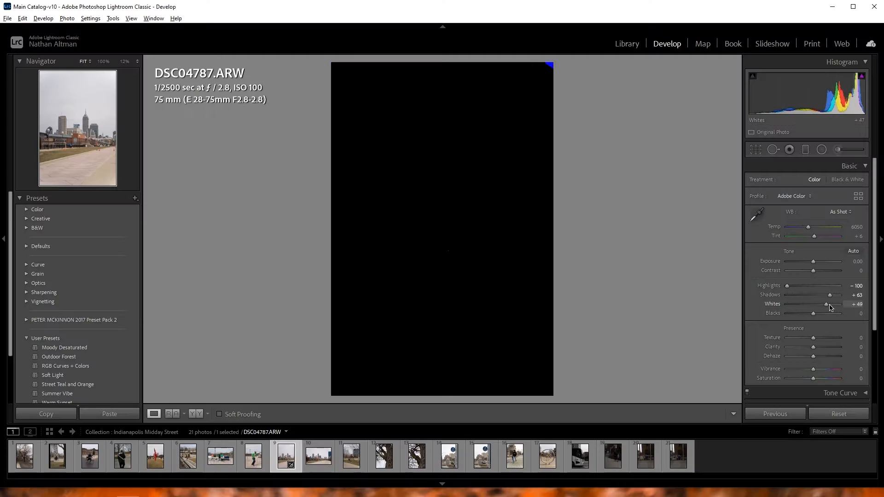
Set the skyline photo's Whites to +39, Blacks to -21 and white balance to Auto
mouse_move(828, 305)
left_mouse_down()
mouse_move(838, 306)
mouse_move(830, 304)
left_mouse_up()
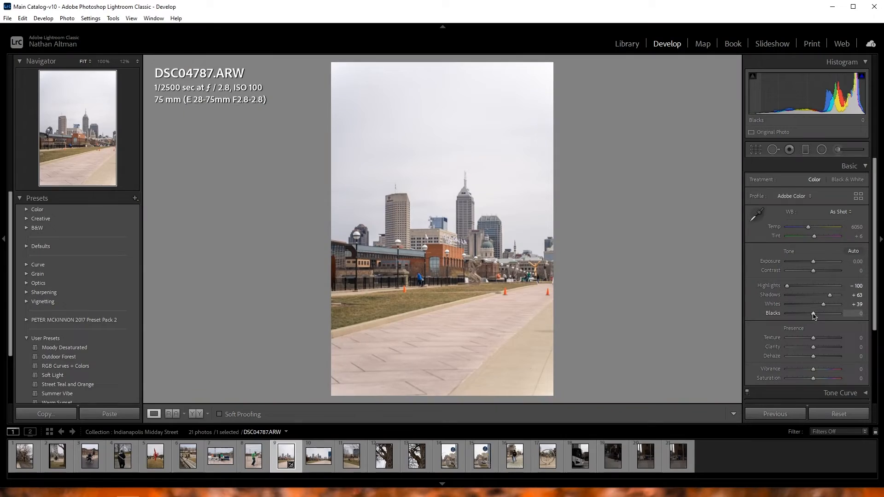
left_click_drag(814, 315, 813, 315)
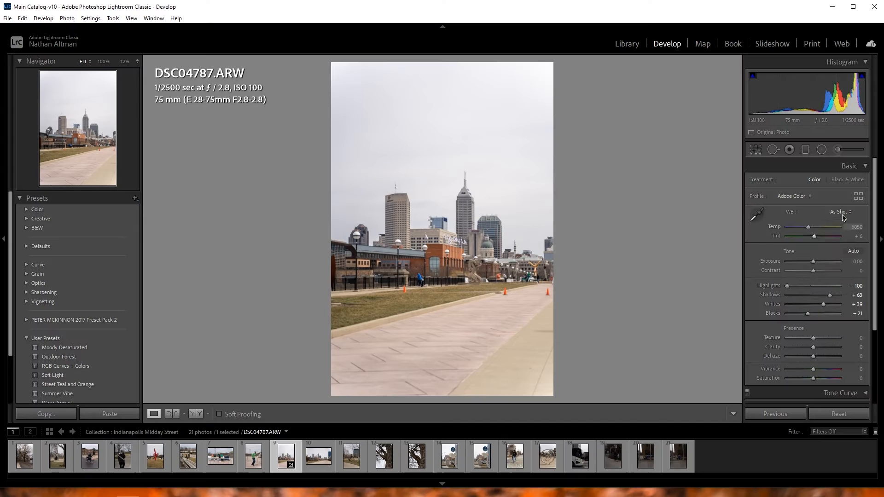
left_click(841, 212)
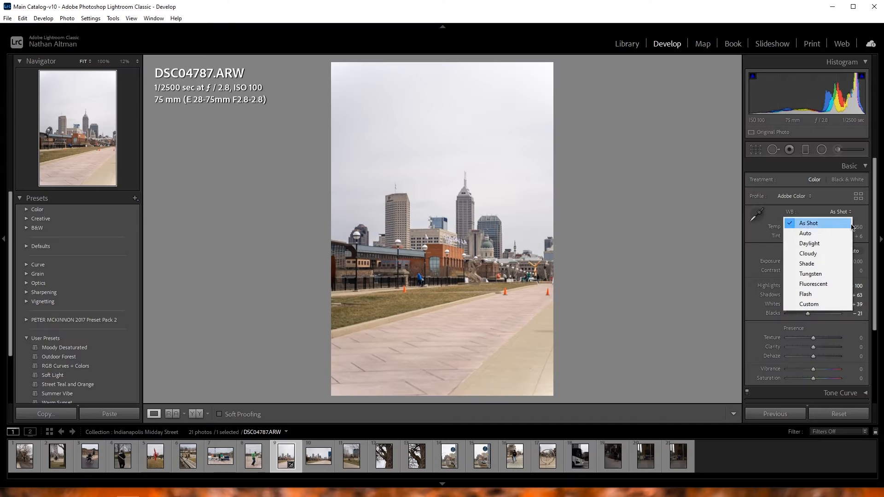
left_click(813, 234)
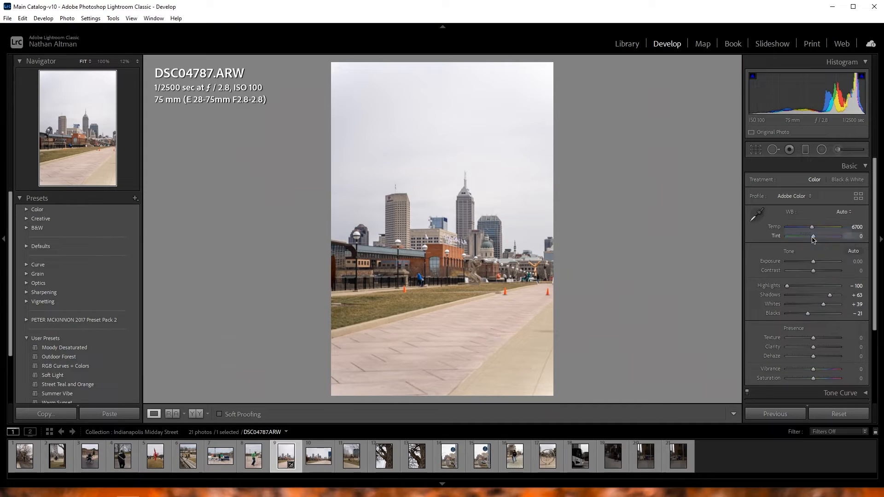
Shape the point tone curve into an S with a slightly lifted black point, and reduce the photo's overall contrast
left_click(831, 183)
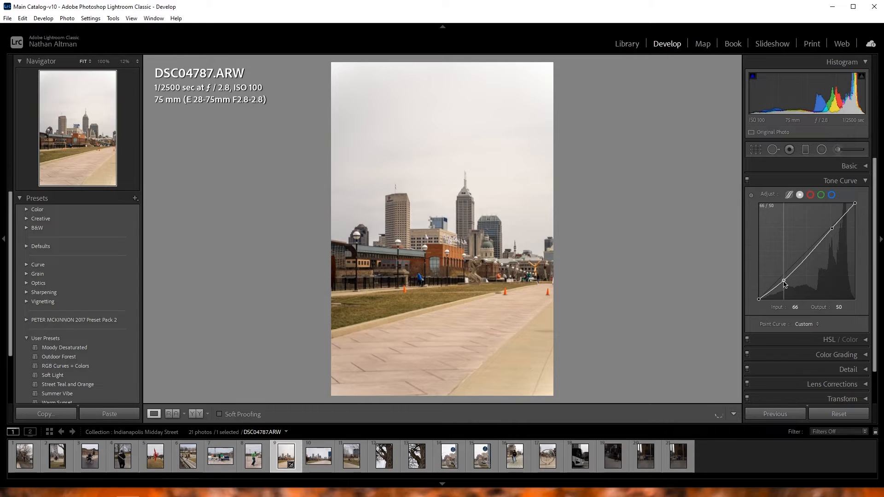
left_click_drag(785, 286, 785, 286)
left_click_drag(832, 229, 828, 213)
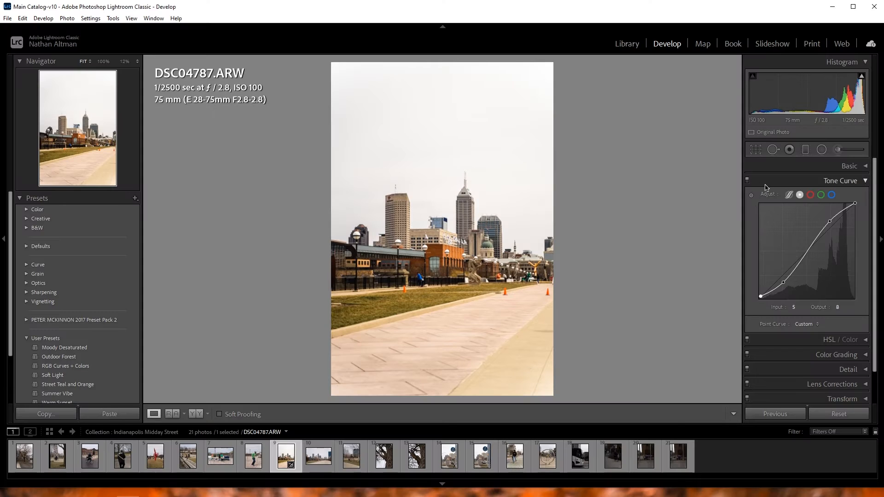
left_click(747, 181)
left_click(748, 181)
left_click_drag(813, 270, 795, 274)
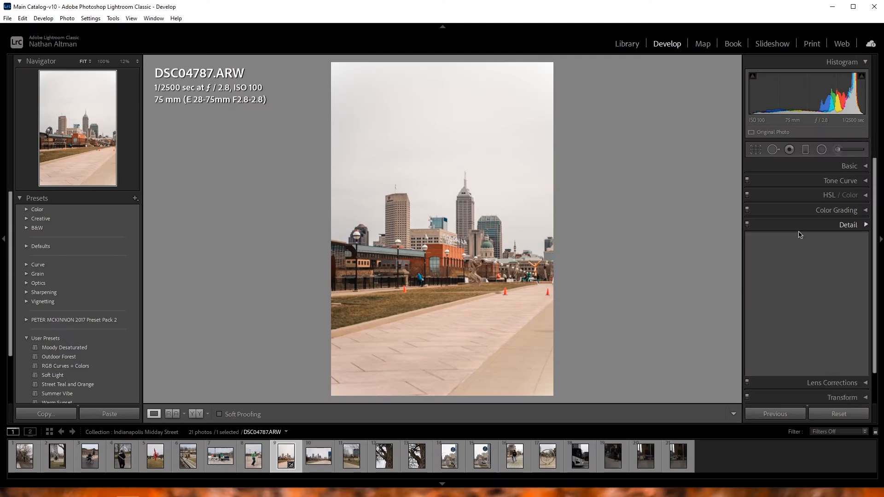
Set the sharpening Masking to 90 with the edge mask preview, and the sharpening Amount to 80
left_click(834, 226)
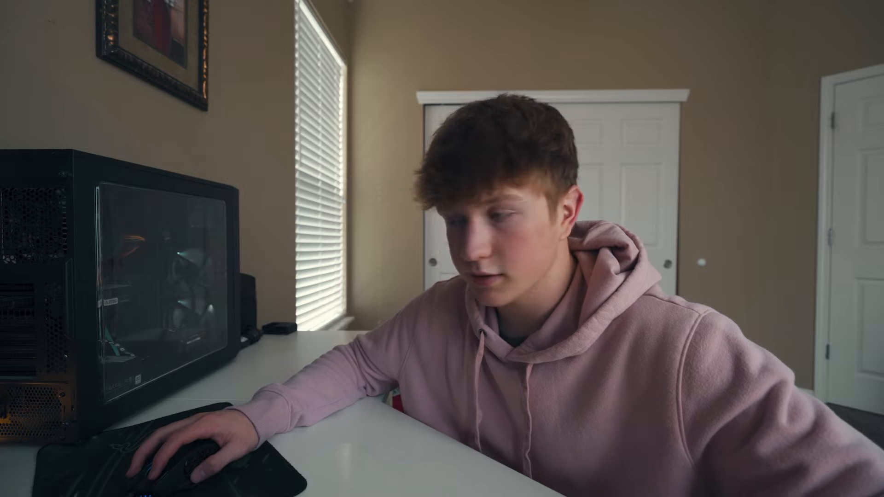
key("alt")
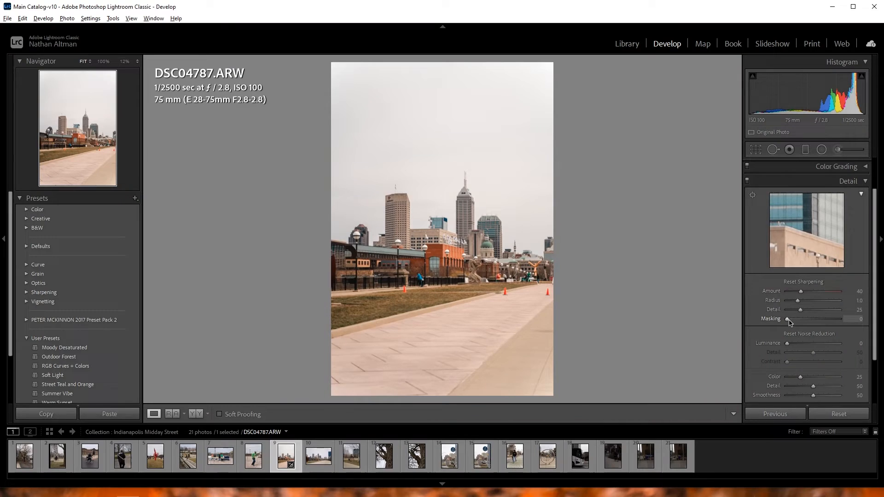
left_click_drag(790, 321, 826, 326)
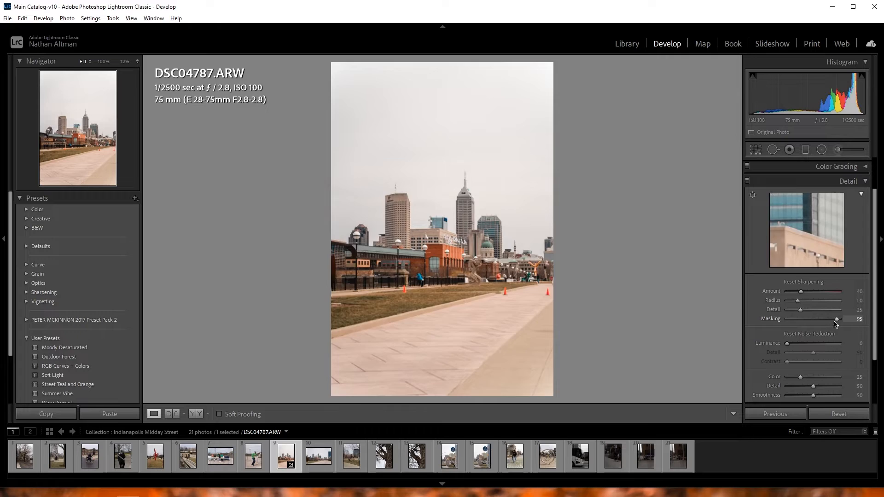
left_click_drag(836, 324, 836, 324)
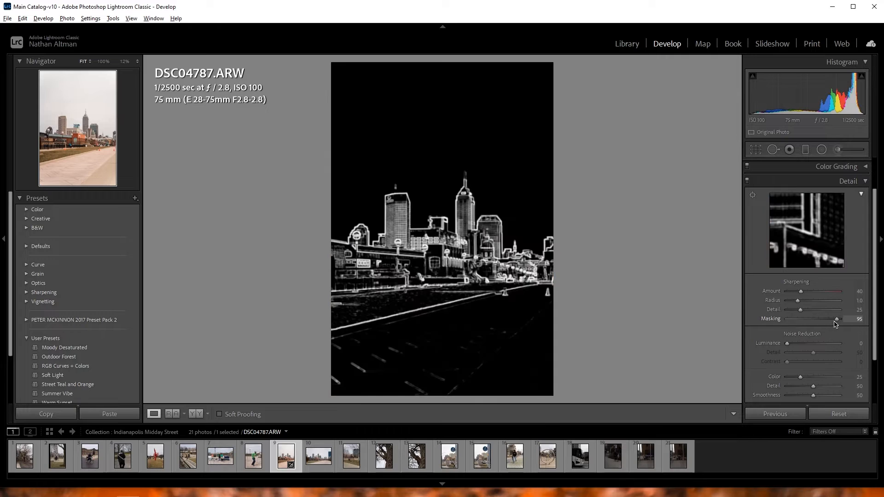
left_click_drag(835, 324, 835, 322)
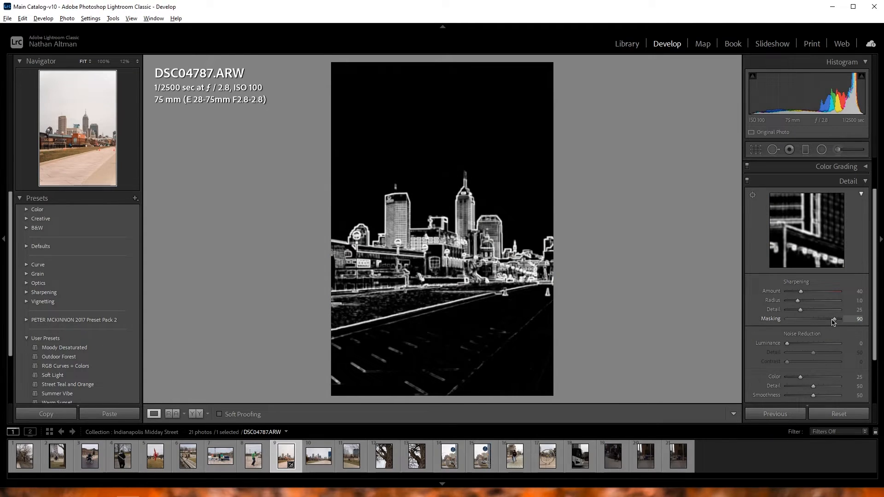
left_click_drag(834, 321, 834, 322)
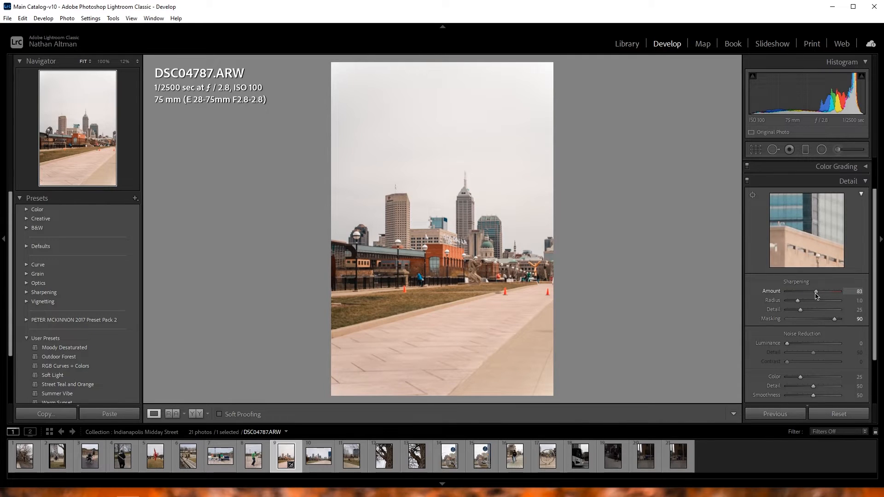
left_click_drag(815, 295, 814, 295)
Examine the tallest tower at 100% and compare it with the detail sharpening switched on and off
left_click(470, 199)
left_click_drag(487, 223, 525, 243)
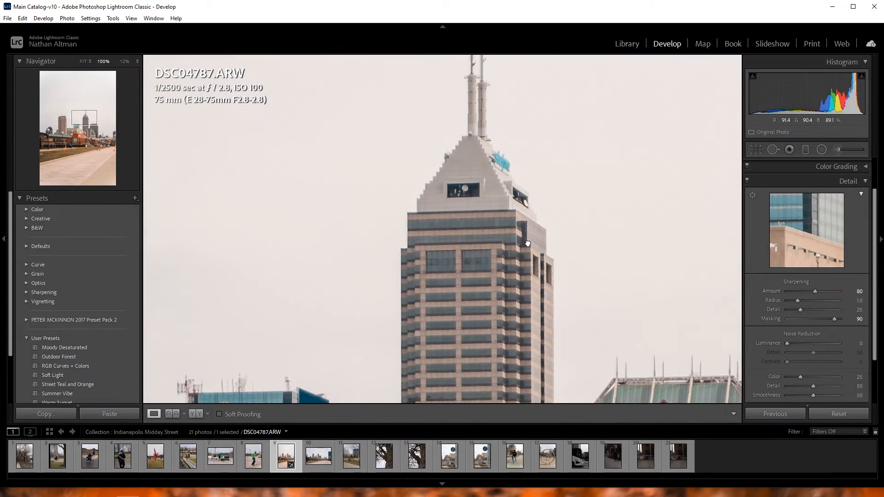
left_click(748, 183)
left_click(748, 182)
left_click(748, 182)
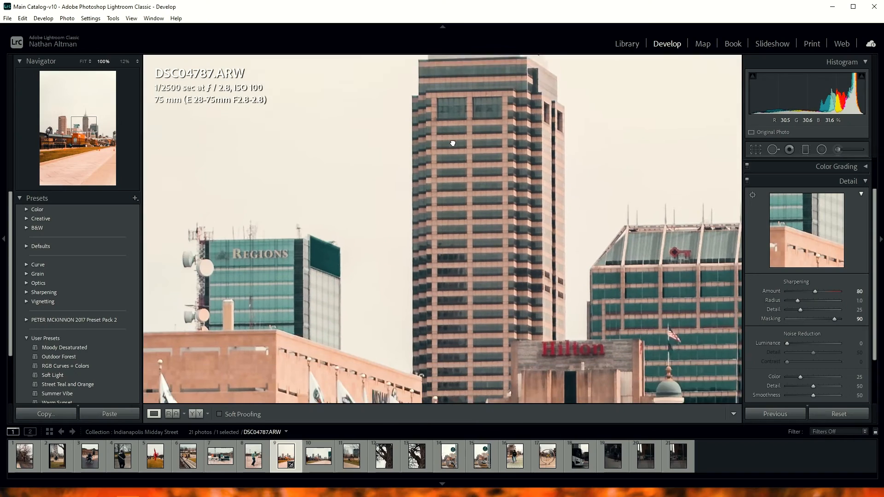
left_click_drag(452, 143, 492, 196)
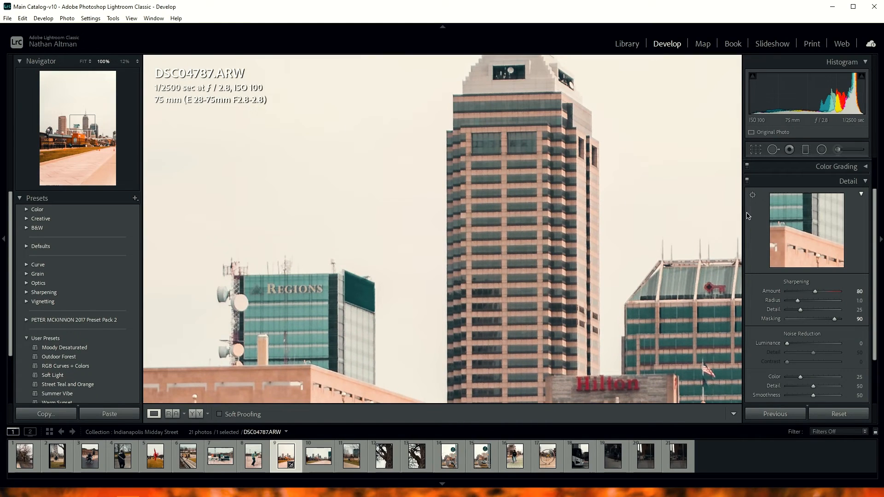
left_click_drag(555, 170, 538, 184)
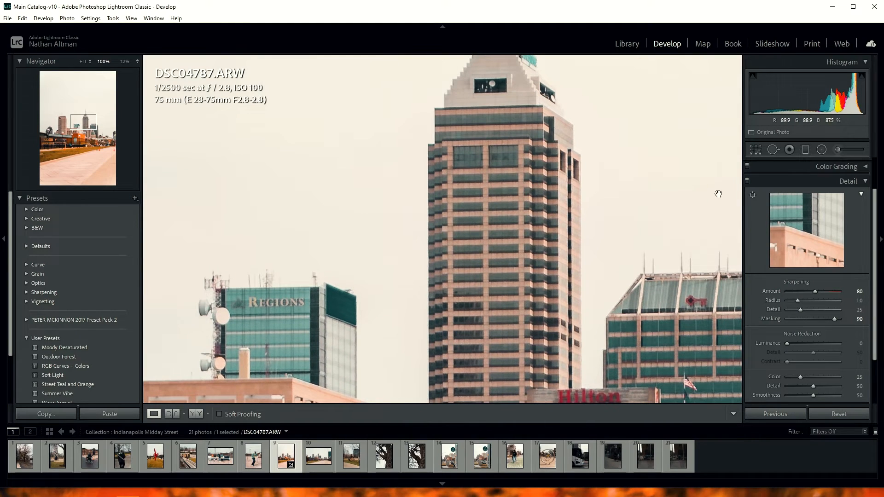
left_click(748, 184)
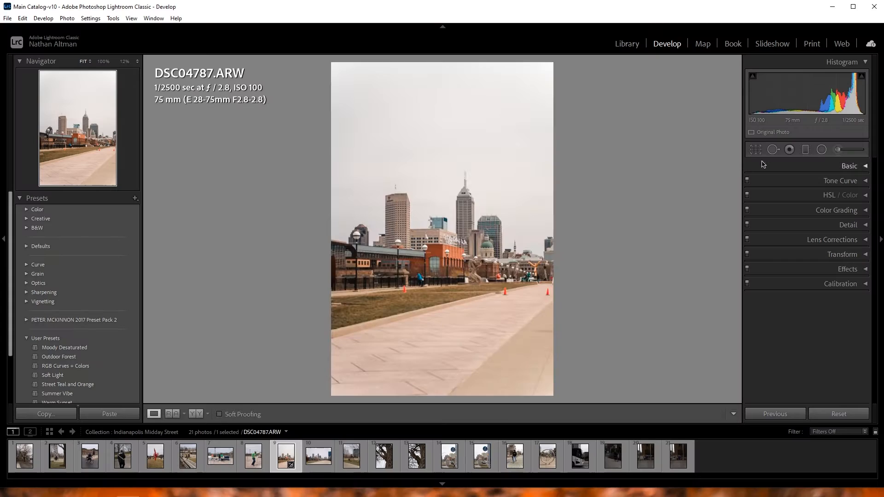
Straighten the skyline photo with a slight rotation in Crop & Straighten
key("r")
left_click_drag(654, 202, 654, 203)
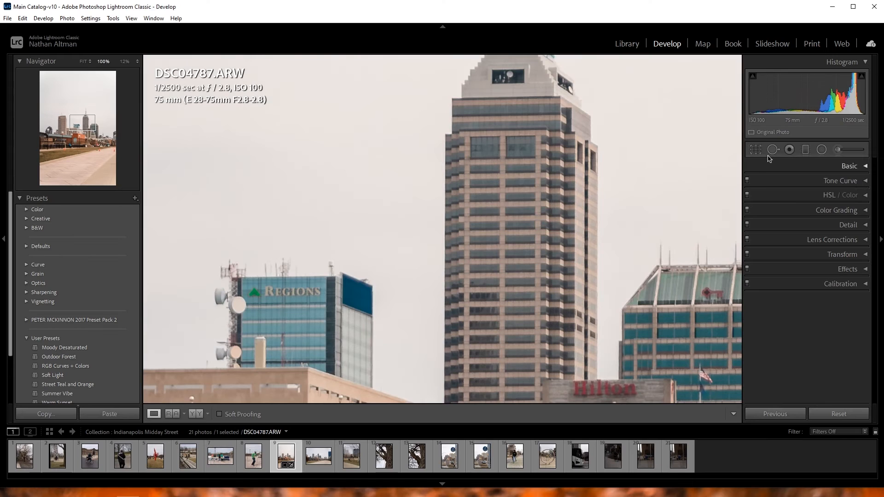
key("r")
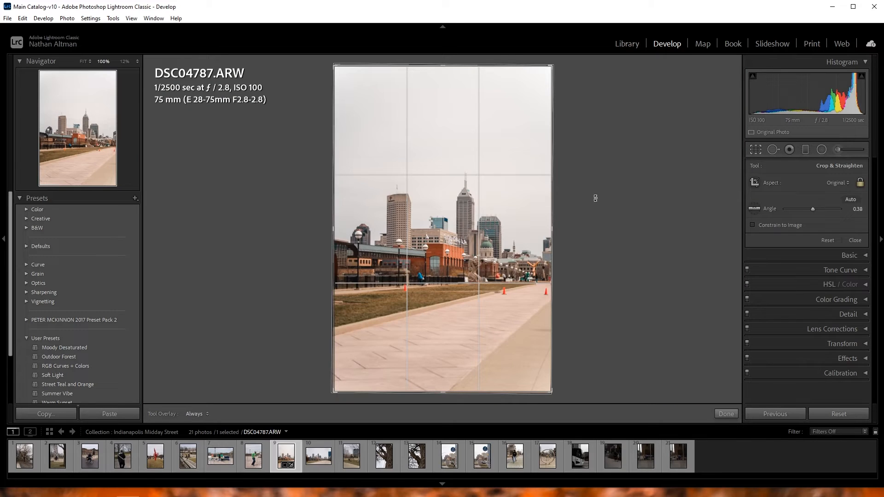
left_click_drag(596, 198, 597, 200)
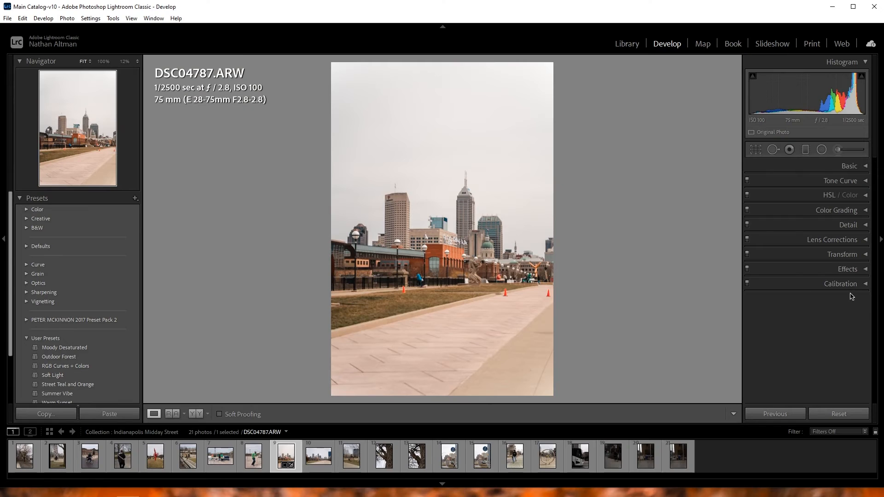
In Calibration, set the Green Primary hue to +53 and Red Primary hue to +28, lower the Blue Primary hue, and view the before version
left_click(842, 284)
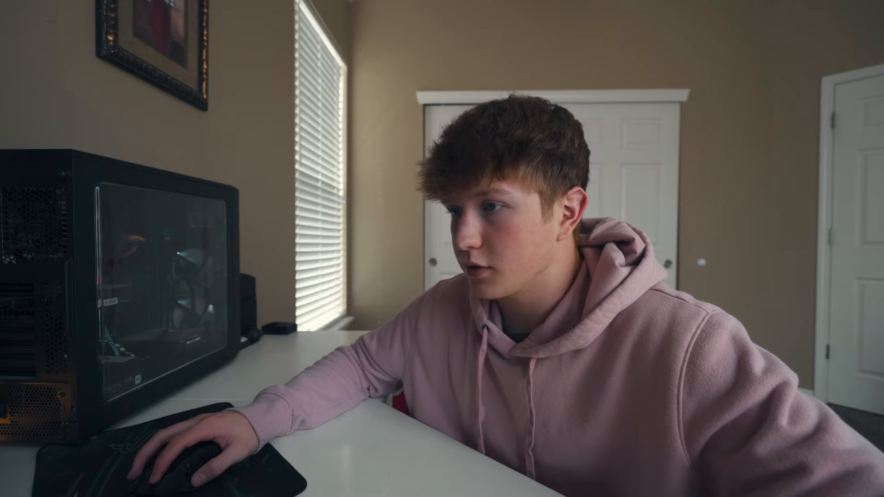
left_click_drag(814, 352, 830, 357)
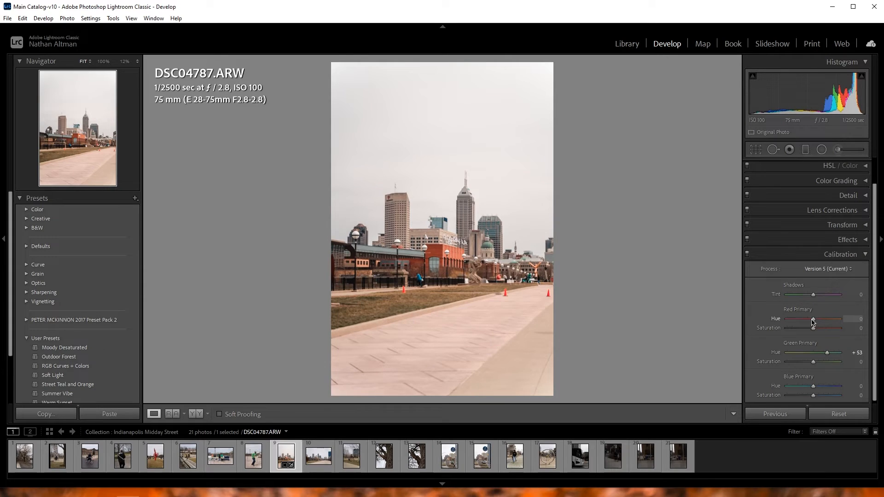
left_click_drag(782, 324, 820, 326)
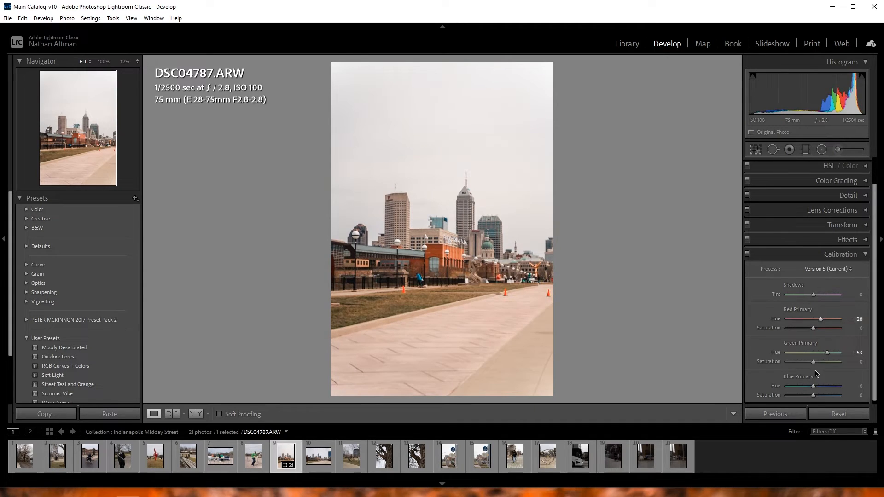
left_click_drag(786, 388, 779, 388)
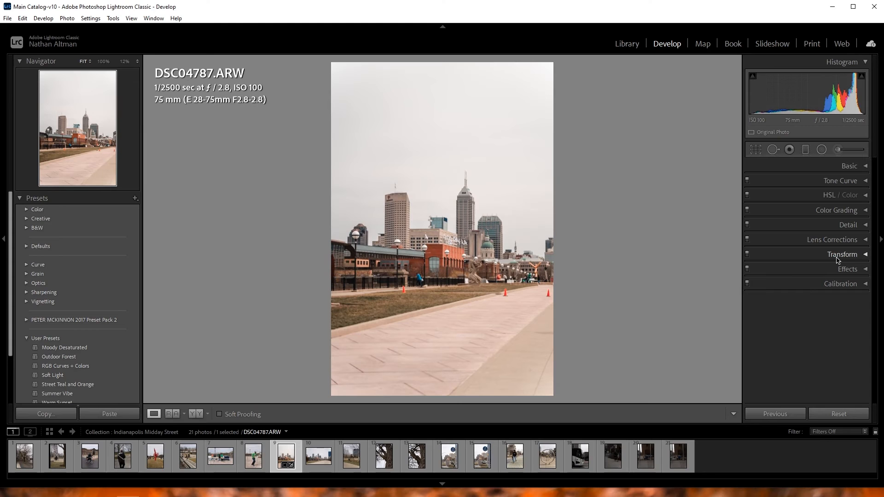
key("backslash")
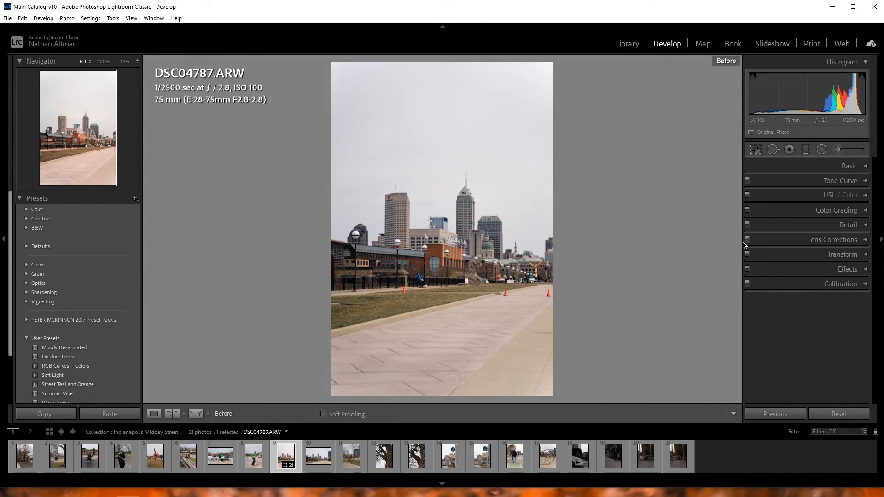
Compare the edited skyline photo with its unedited version
key("backslash")
key("backslash")
key("backslash")
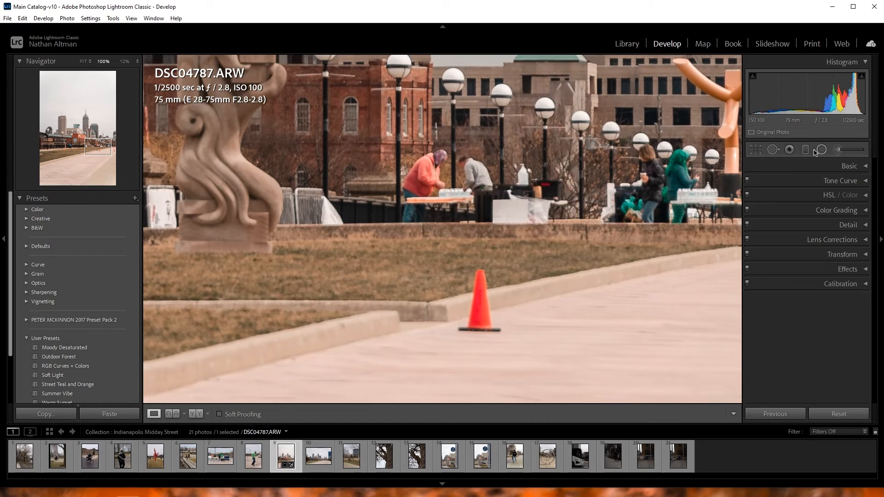
Heal away the orange traffic cones along the path with the Spot Removal brush
left_click(780, 152)
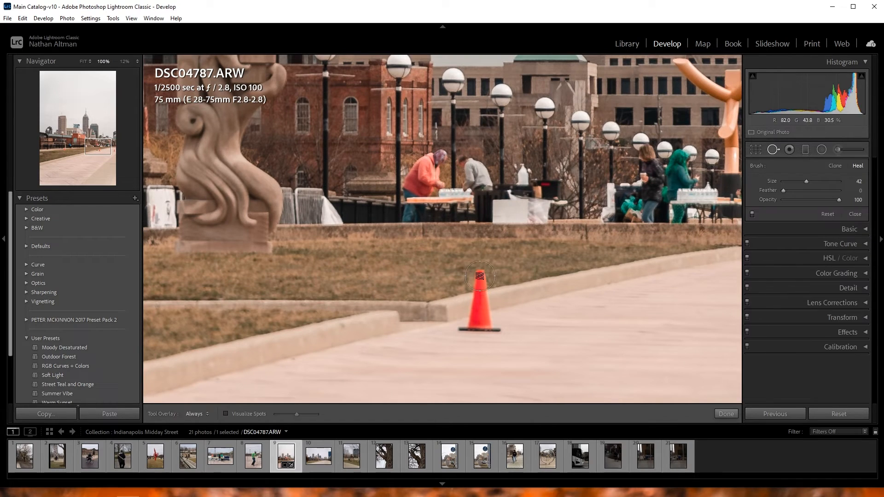
left_click_drag(480, 276, 478, 289)
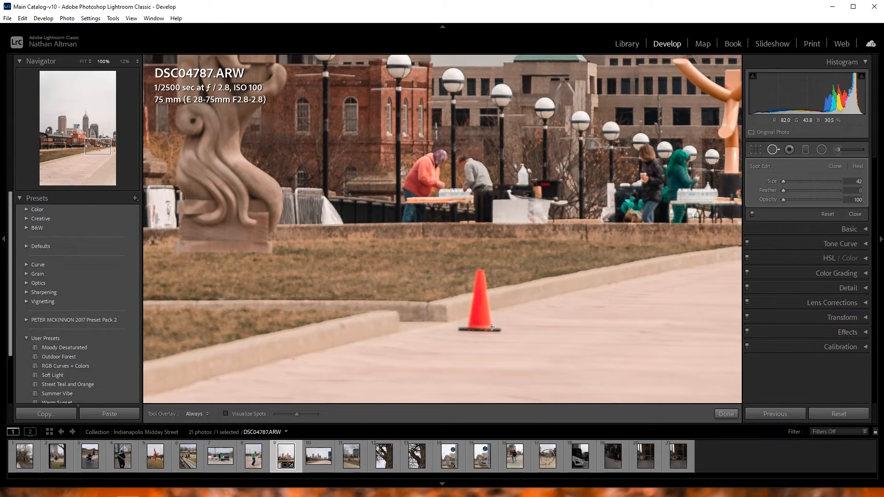
left_click_drag(466, 330, 484, 320)
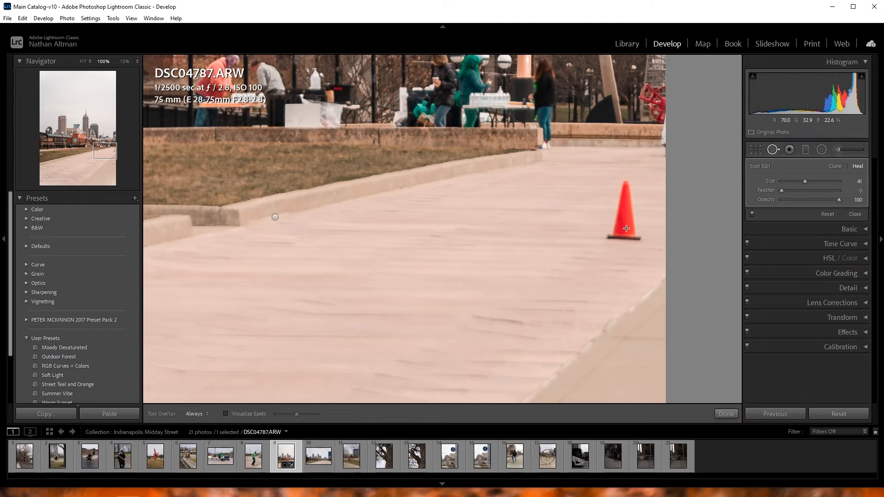
left_click_drag(626, 229, 613, 238)
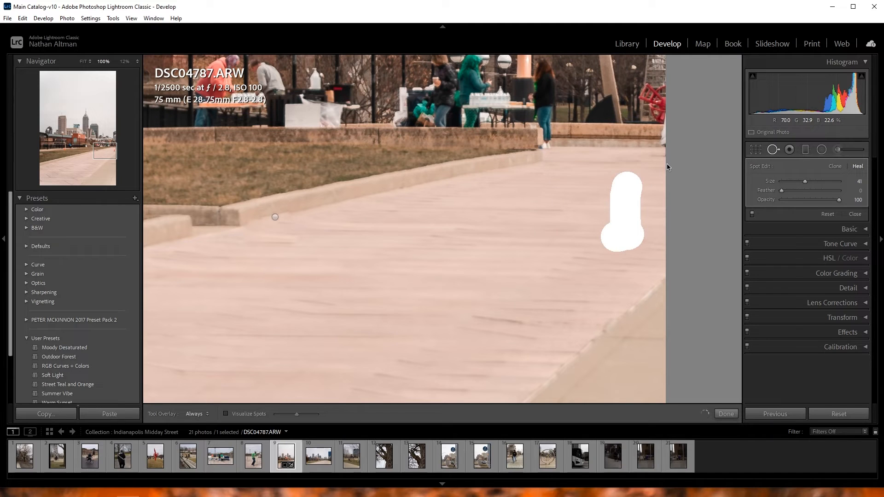
key("q")
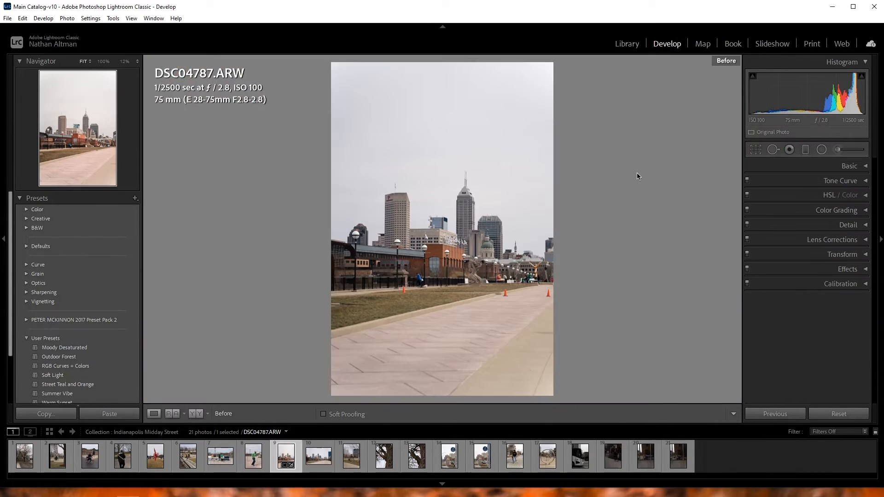
Check the cone removal by switching the whole photo between its before and after versions
key("backslash")
key("backslash")
key("backslash")
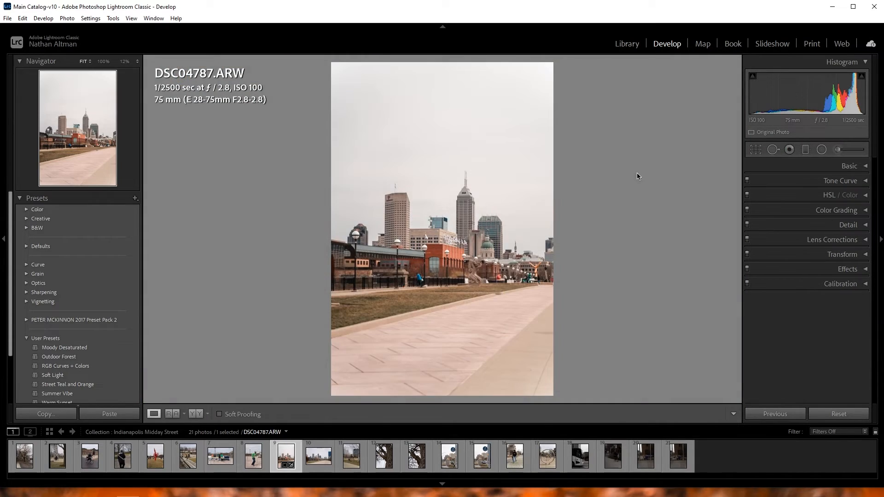
key("backslash")
key("backslash")
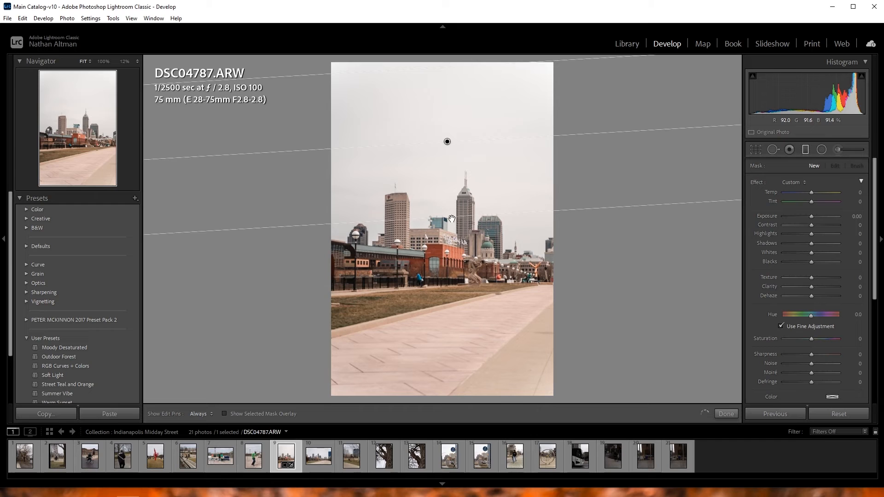
Place a graduated filter over the sky reaching down to the buildings' base, and set its Exposure to -1.24
left_click_drag(453, 228, 456, 263)
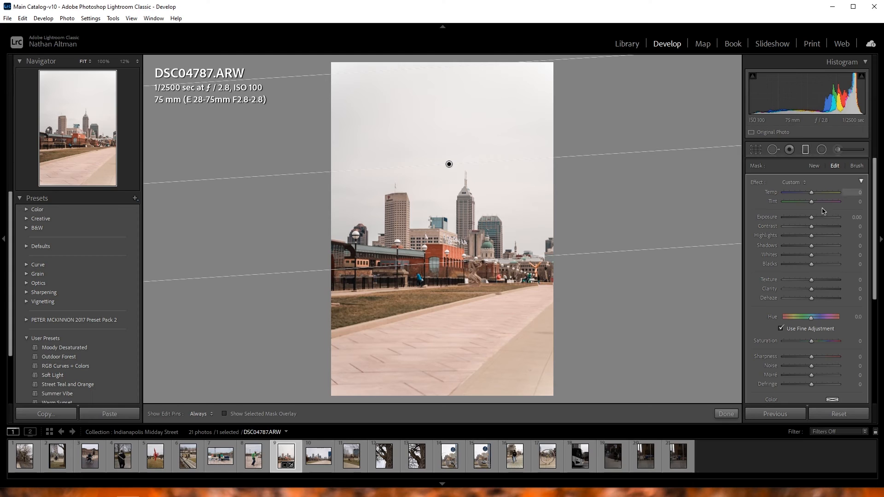
left_click_drag(810, 220, 803, 221)
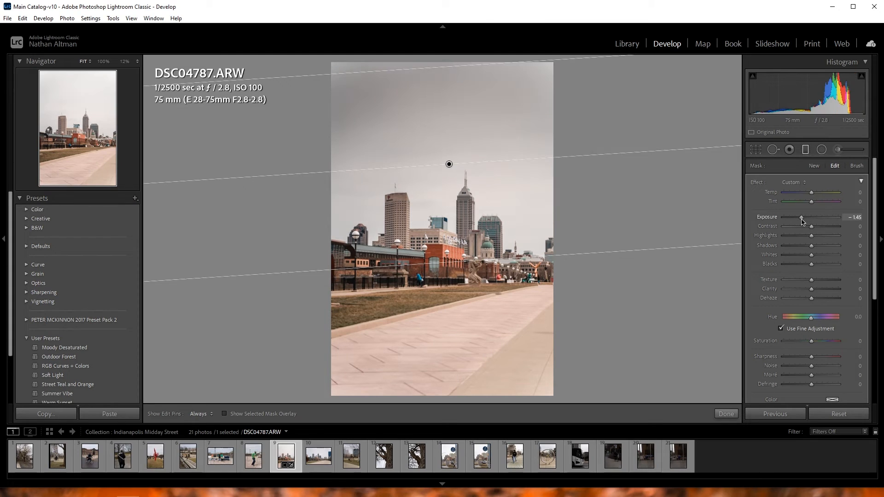
left_click_drag(802, 225, 804, 224)
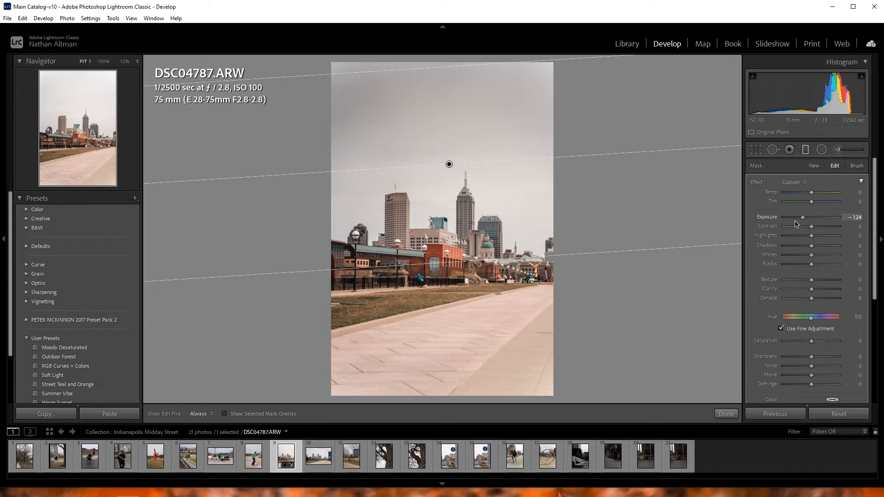
left_click_drag(548, 266, 552, 263)
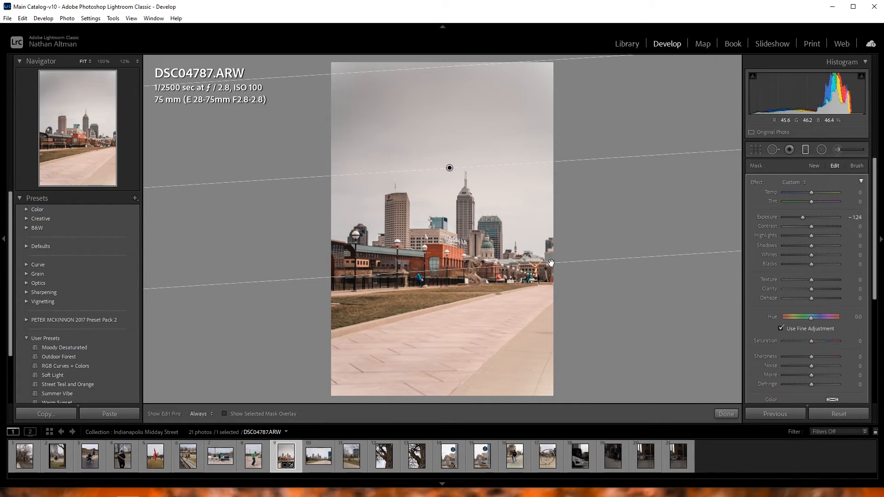
Set the sky filter's Dehaze to 39 and Exposure to -0.91, and adjust the gradient's upper edge
left_click_drag(812, 298, 822, 302)
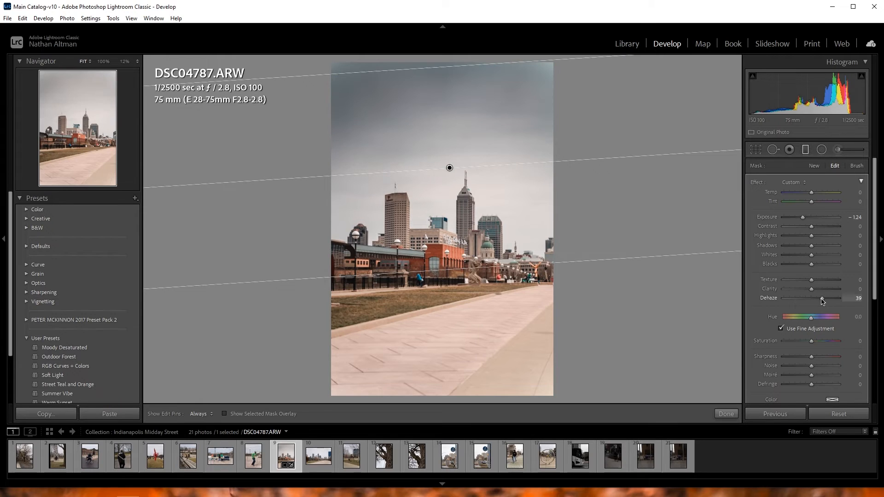
left_click_drag(804, 219, 807, 219)
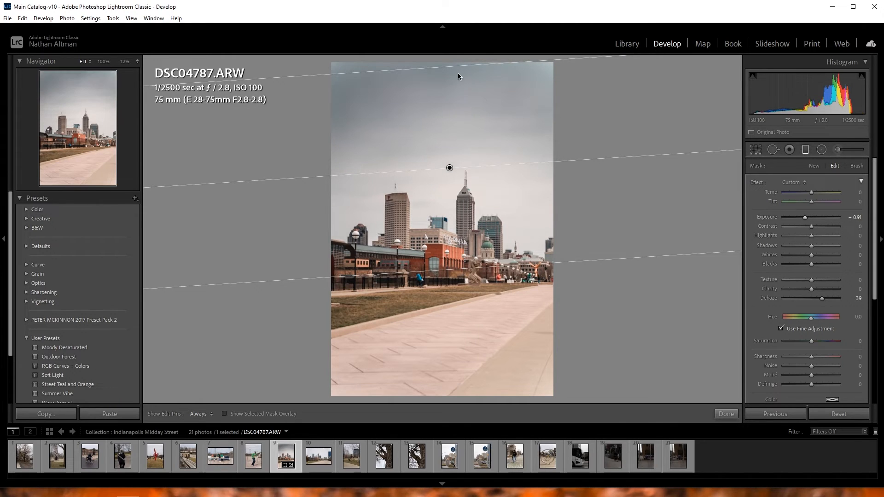
left_click_drag(431, 21, 438, 43)
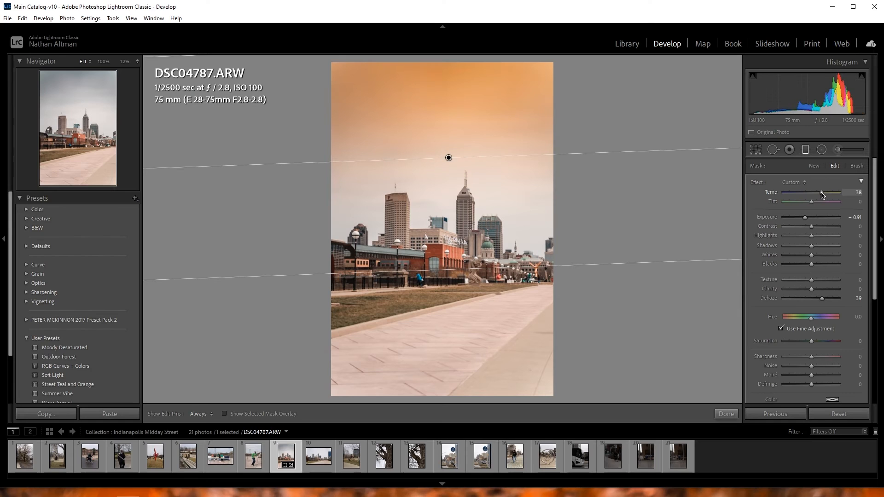
Set the sky filter's Temp to -6 and Saturation to -51, close the filter and compare with the before version
left_click_drag(819, 196, 814, 197)
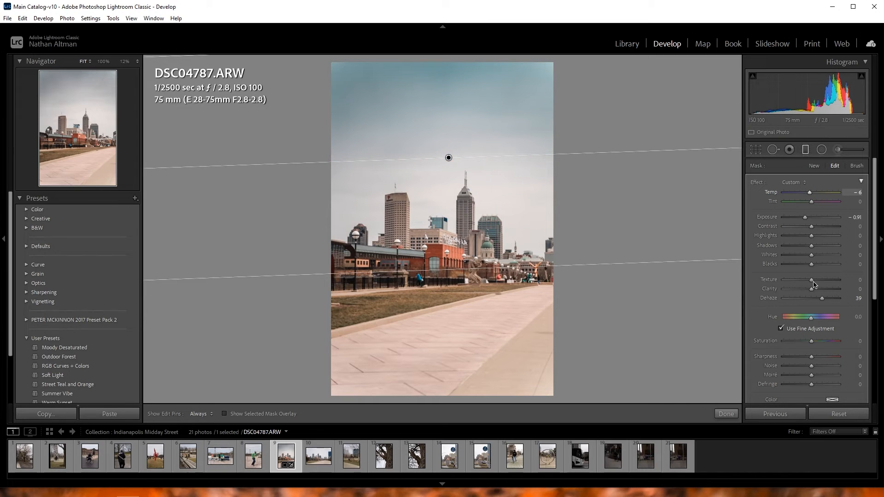
left_click_drag(810, 345, 805, 343)
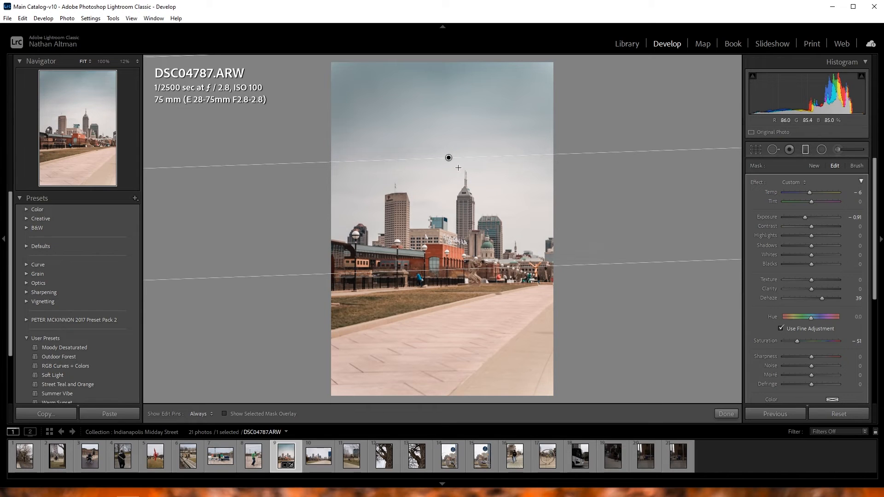
left_click(806, 155)
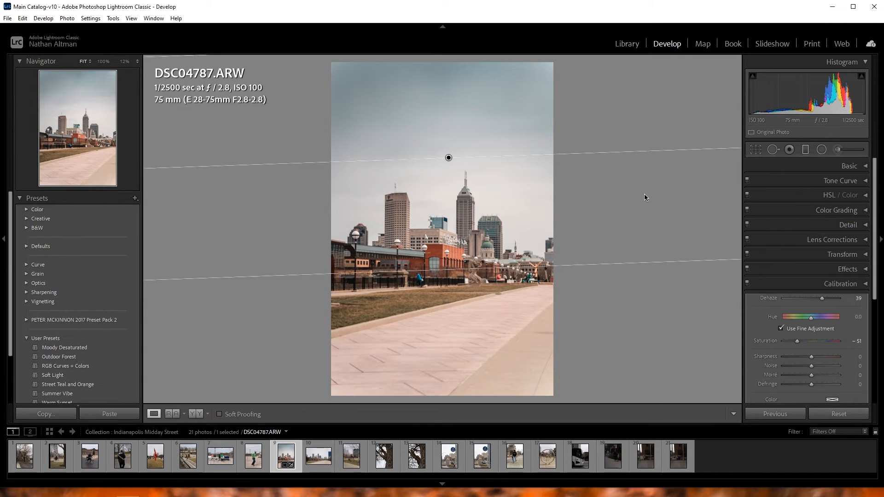
key("backslash")
key("backslash")
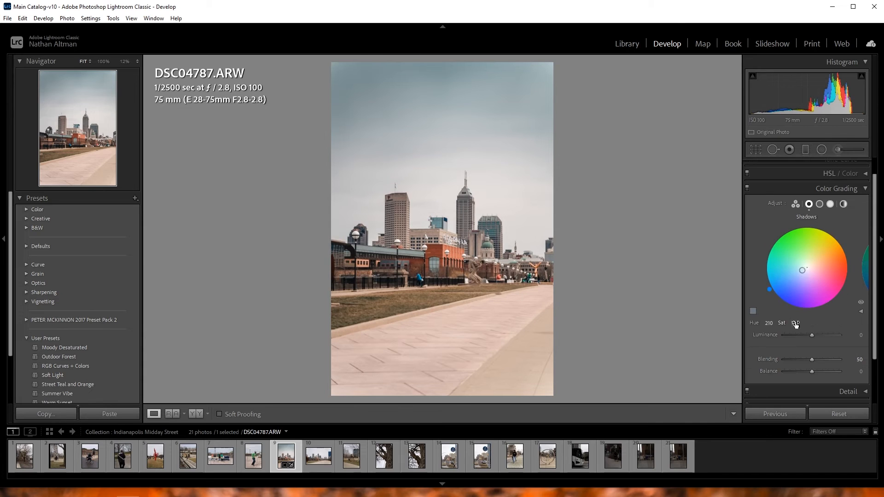
In Color Grading, tint shadows and highlights a subtle blue, with shadow hue 210, and compare with the grading switched off and on
left_click_drag(794, 323, 760, 323)
left_click(747, 188)
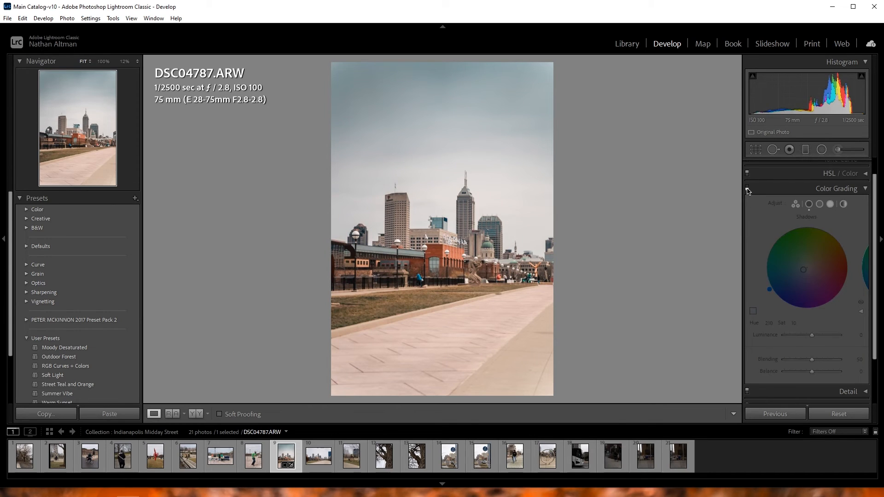
left_click(747, 189)
left_click(747, 188)
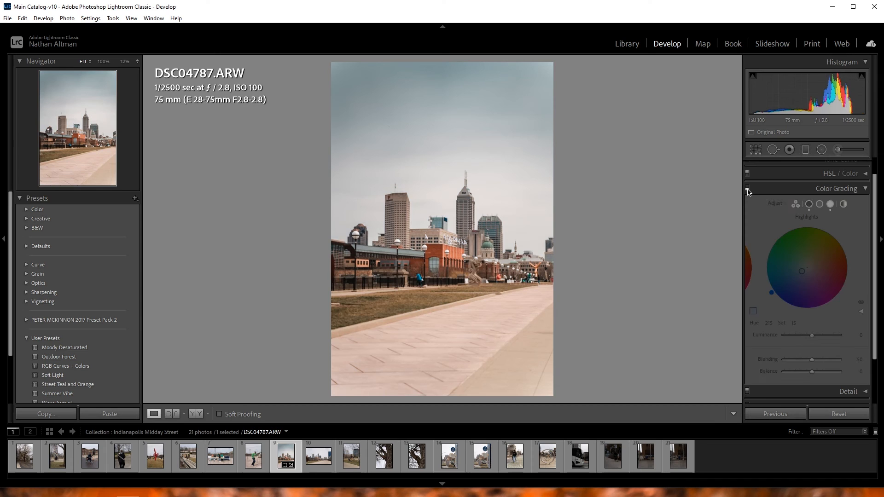
left_click(747, 189)
left_click(747, 189)
left_click(747, 189)
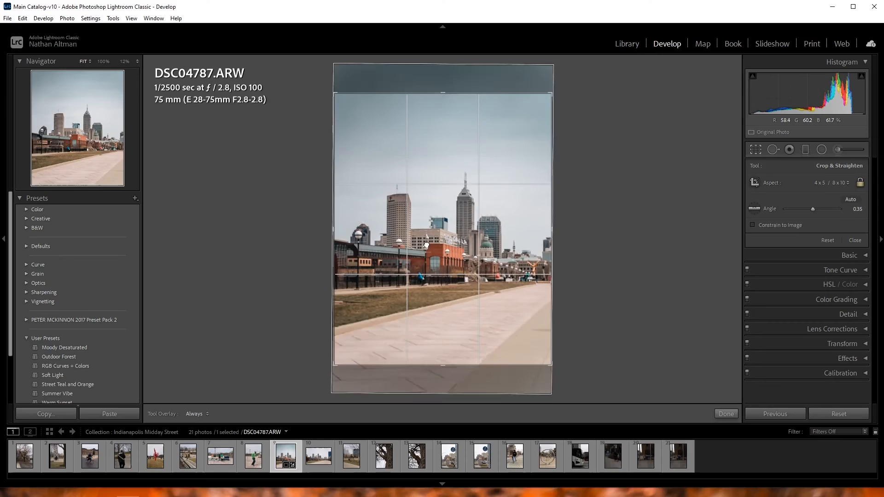
Crop the skyline photo to the 4 x 5 / 8 x 10 aspect ratio, trimming sky and foreground
left_click(756, 151)
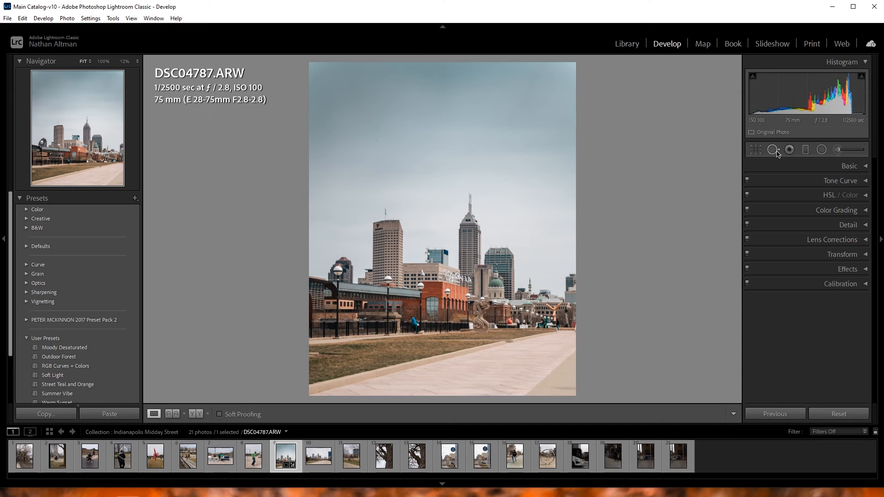
Add a slanted graduated filter over the path in the foreground corner and lower its Exposure
left_click(805, 150)
left_click_drag(466, 400, 450, 346)
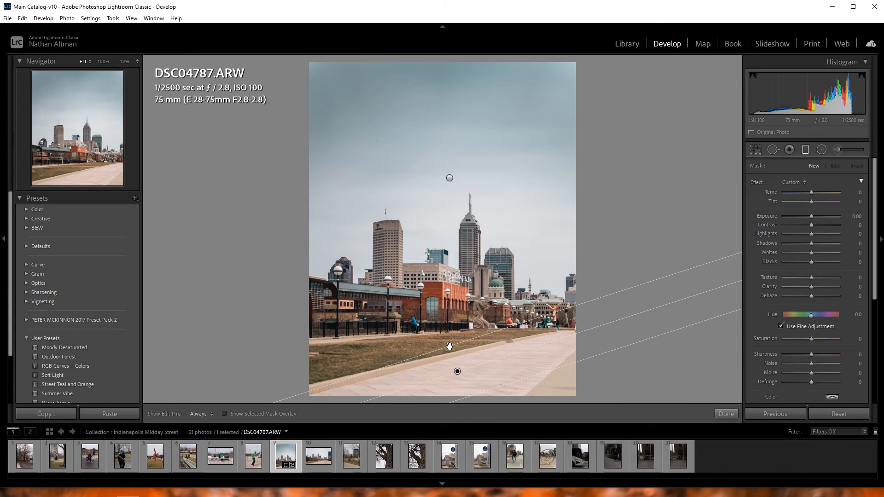
left_click_drag(812, 218, 804, 219)
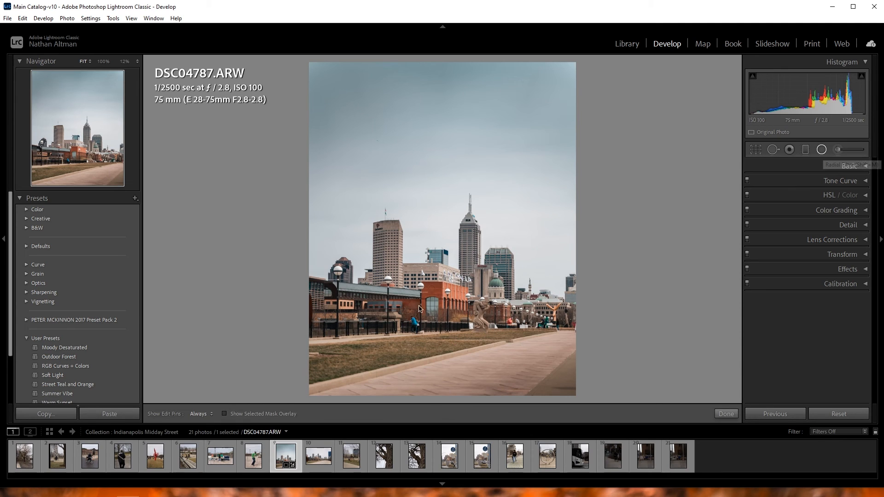
Place an inverted radial filter around the downtown buildings to brighten them, with Exposure 0.30 and Feather 50
key("shift+m")
left_click_drag(551, 274, 594, 199)
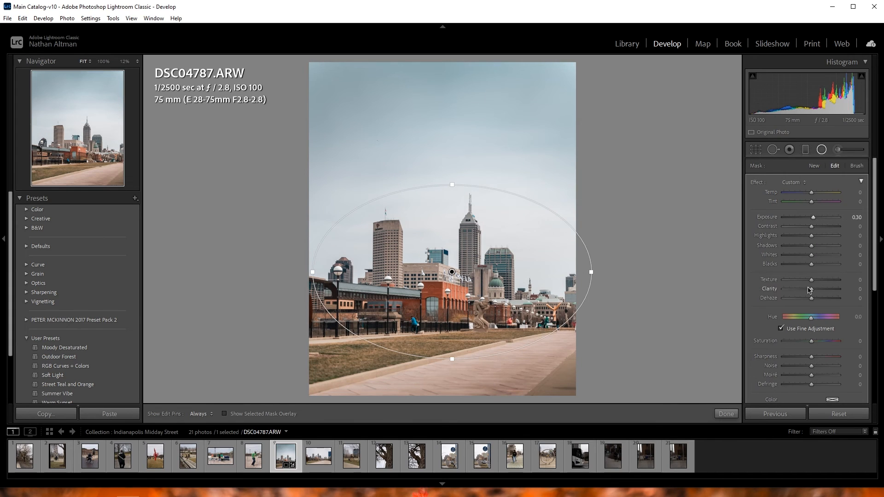
scroll(786, 295, "down", 3)
left_click(777, 277)
scroll(797, 227, "up", 2)
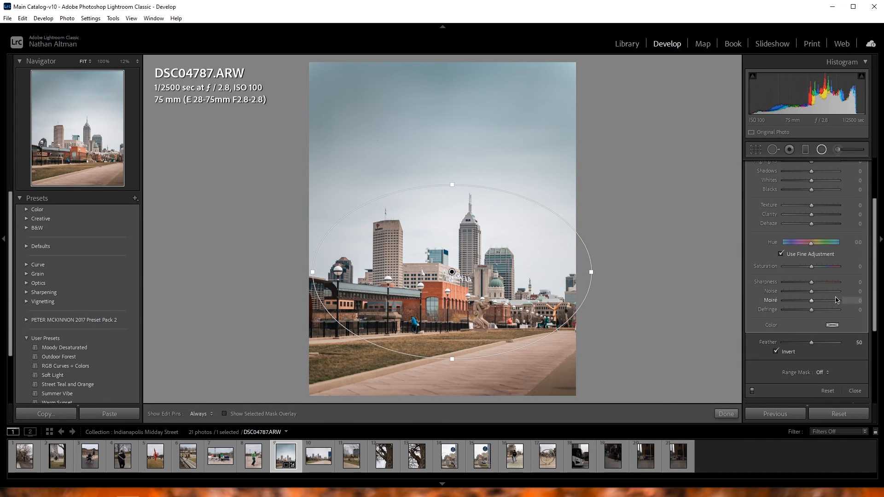
key("shift+m")
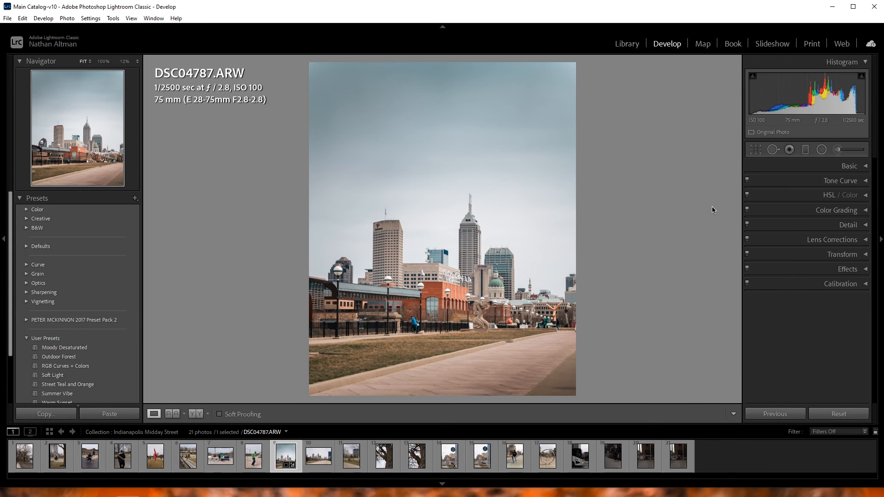
Compare the finished 4 x 5 skyline edit with the original photo several times
key("backslash")
key("backslash")
key("backslash")
key("backslash")
key("backslash")
key("backslash")
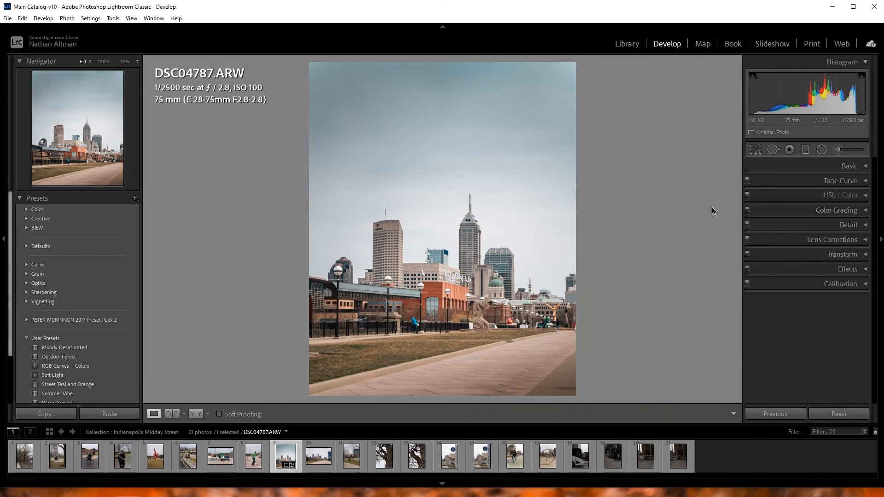